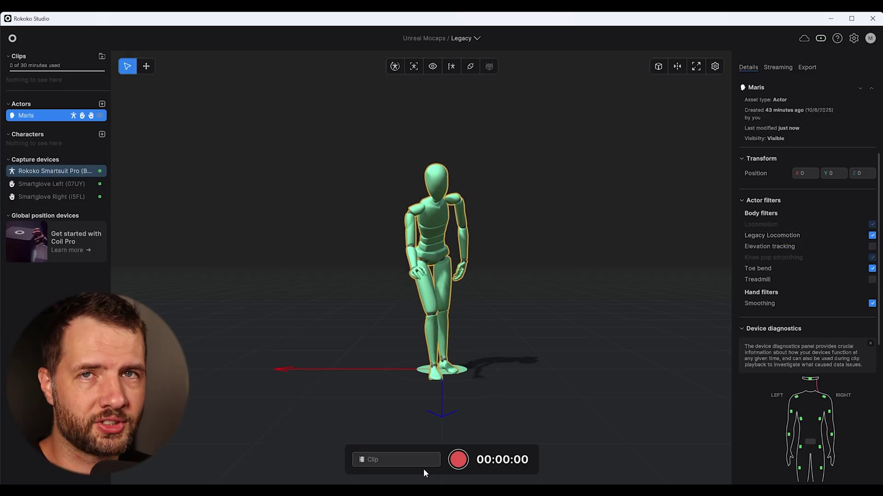
# Step: Start recording a new motion capture take with the red record button
pyautogui.click(459, 459)
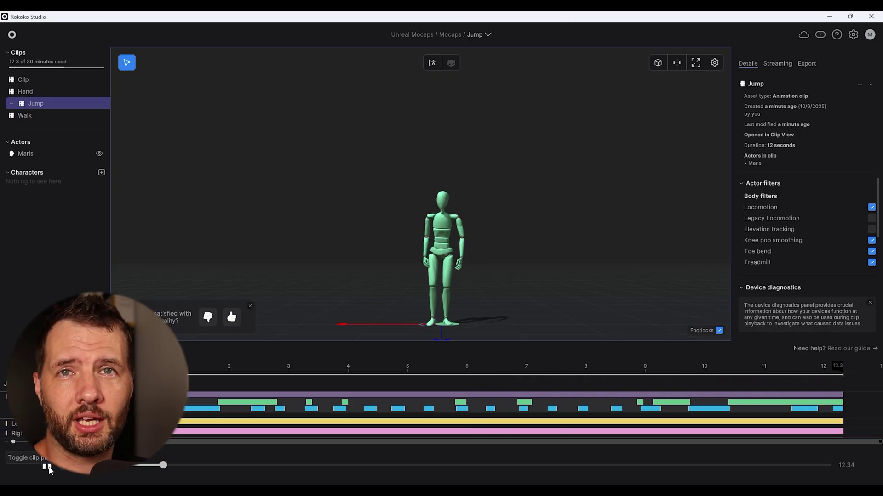
# Step: Dismiss the clip quality feedback prompt to get back to the scene browser
pyautogui.click(250, 306)
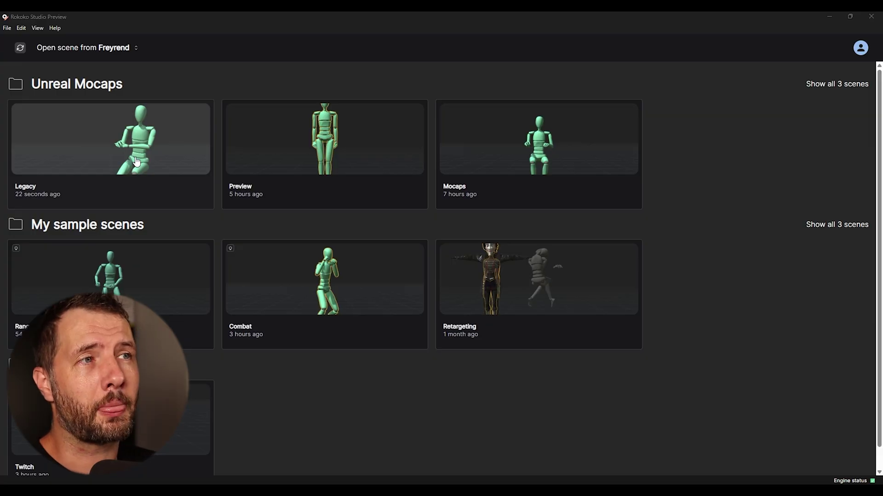
# Step: Open the Legacy scene card under Unreal Mocaps
pyautogui.click(136, 162)
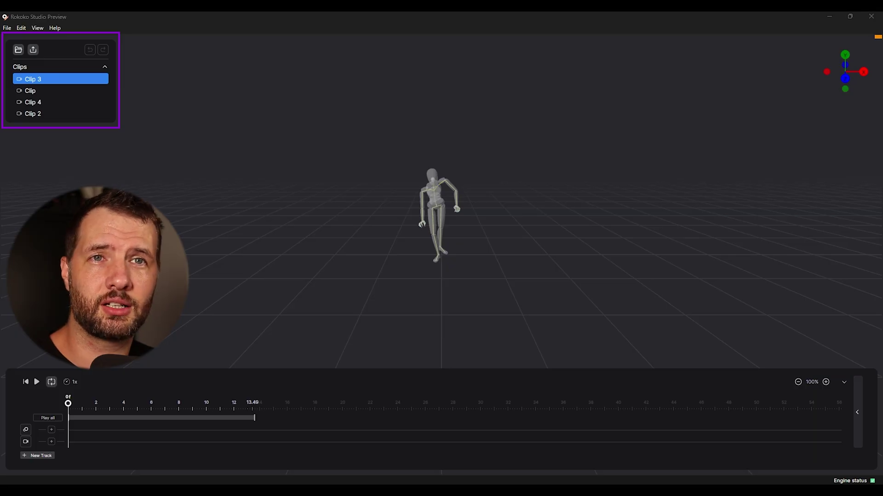
# Step: Load Clip 2, the 14.86-second walk take, scrub to an early frame and play it
pyautogui.click(32, 91)
pyautogui.click(34, 112)
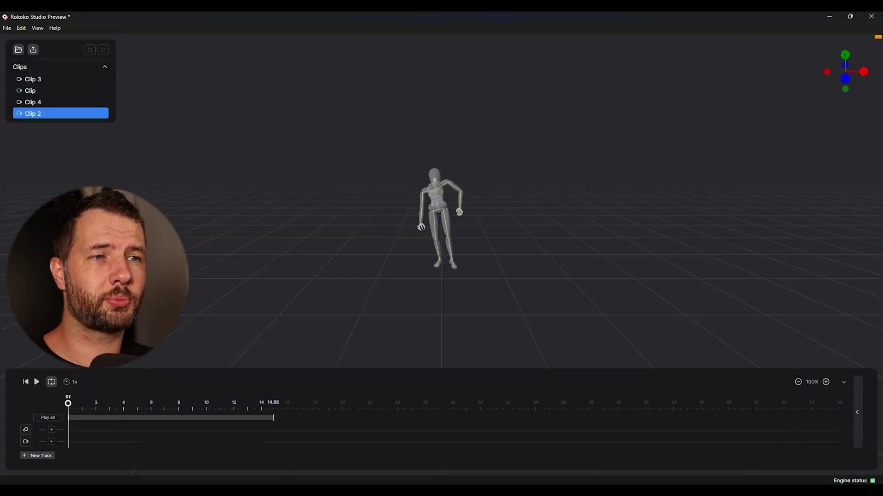
pyautogui.moveTo(69, 404); pyautogui.dragTo(82, 404)
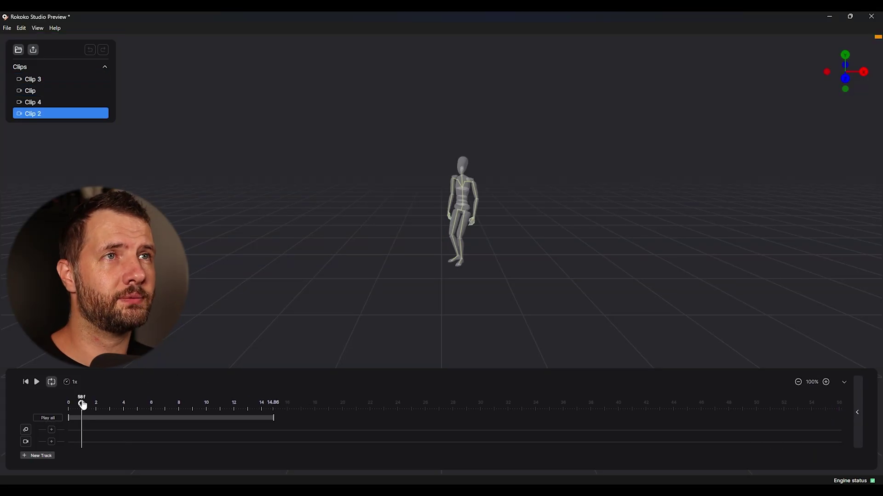
pyautogui.press('space')
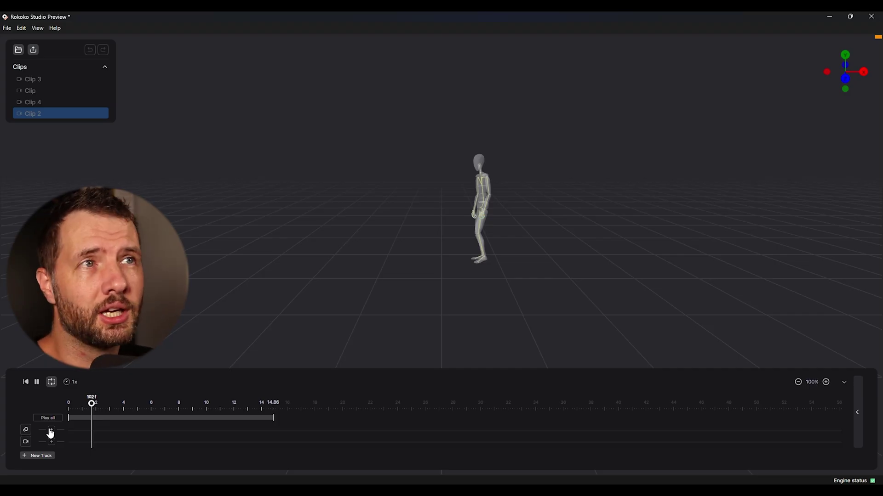
# Step: Add a smoothing segment, stretch it across most of the walk clip, and play it back
pyautogui.click(51, 432)
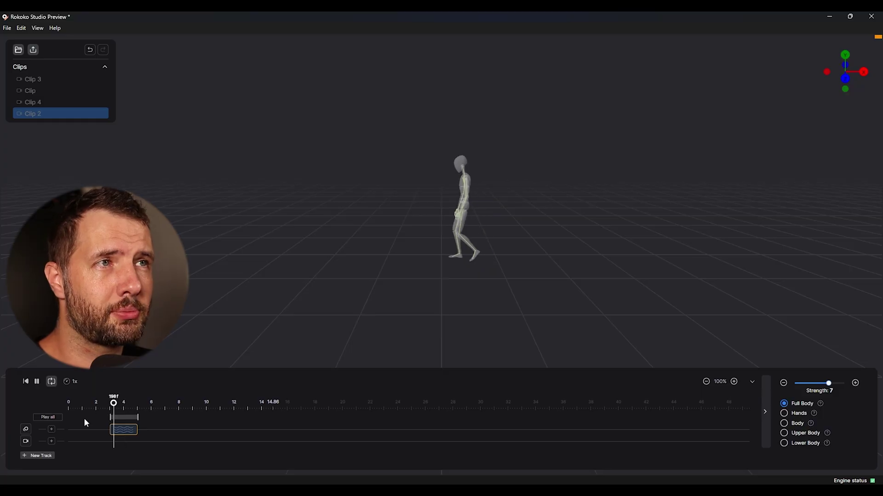
pyautogui.moveTo(138, 418); pyautogui.dragTo(192, 417)
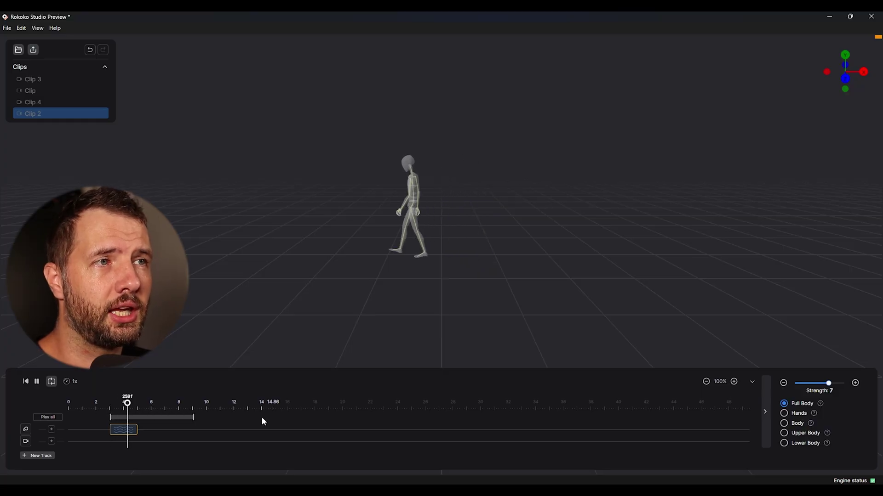
pyautogui.click(38, 381)
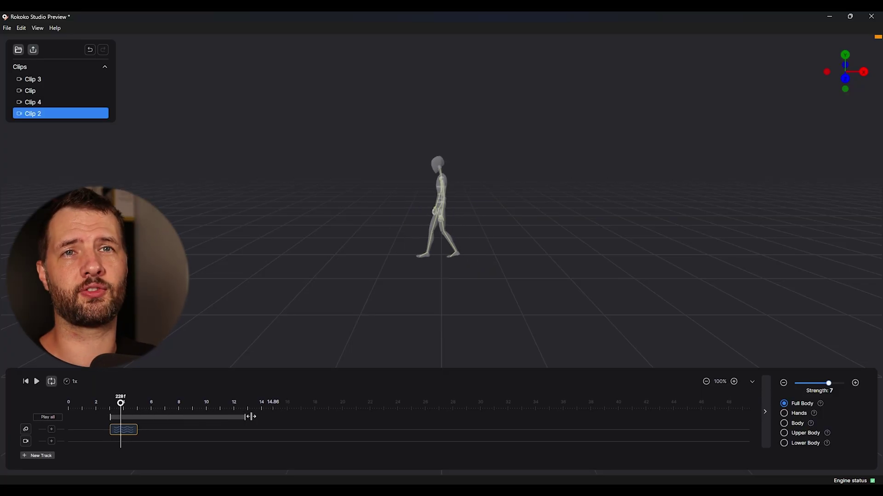
pyautogui.moveTo(273, 418); pyautogui.dragTo(273, 417)
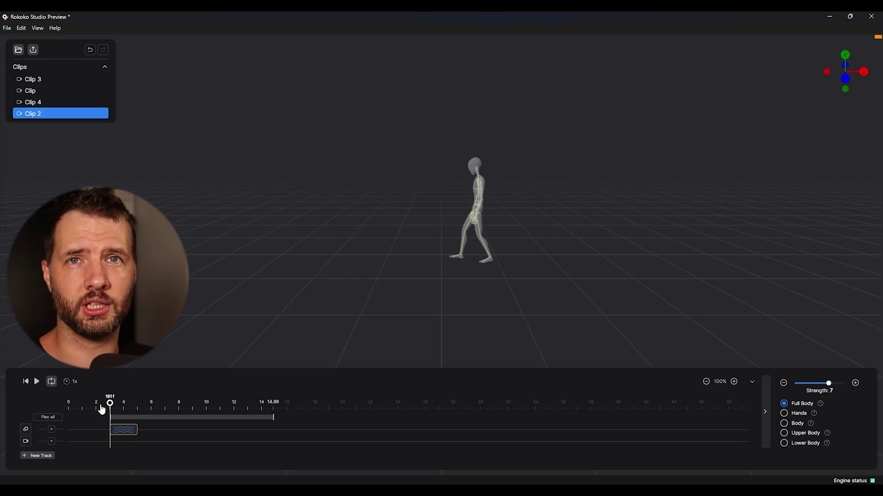
pyautogui.moveTo(87, 418); pyautogui.dragTo(83, 418)
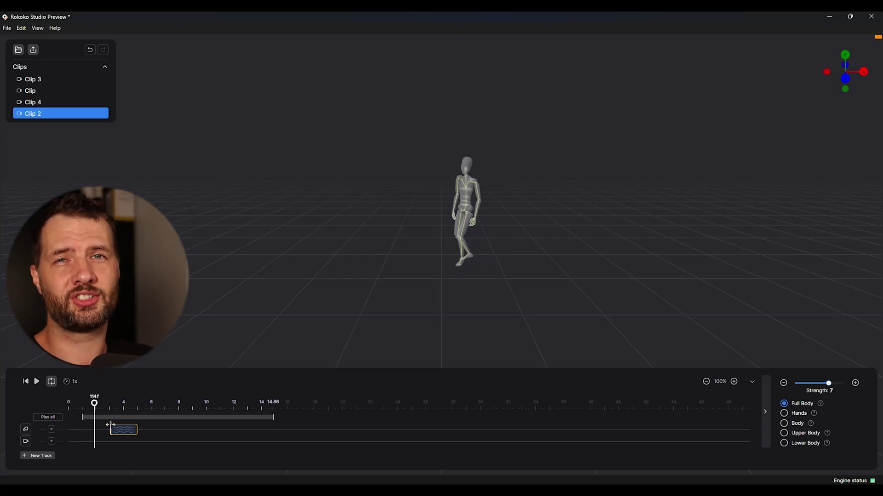
pyautogui.click(81, 429)
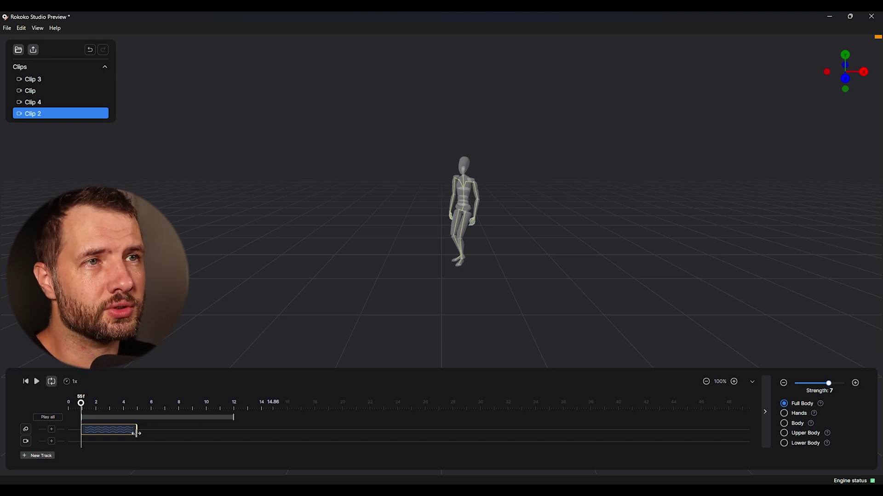
pyautogui.moveTo(136, 433); pyautogui.dragTo(242, 429)
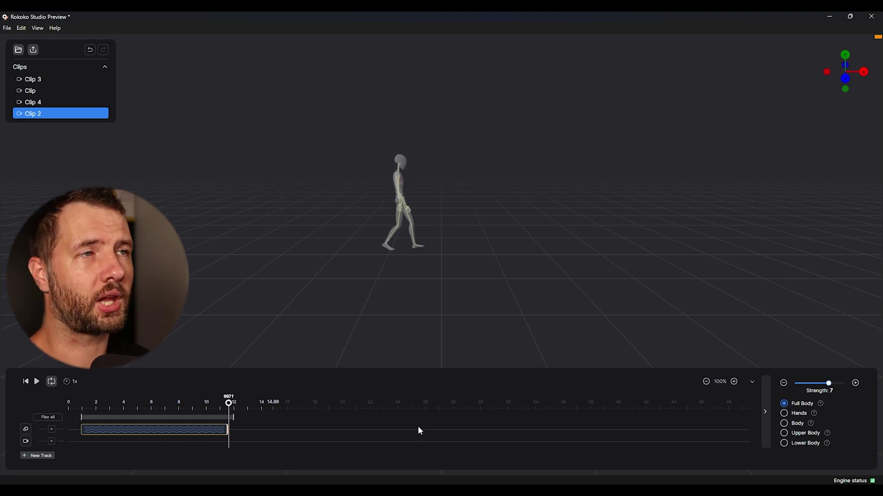
pyautogui.moveTo(418, 431); pyautogui.dragTo(244, 400)
pyautogui.press('space')
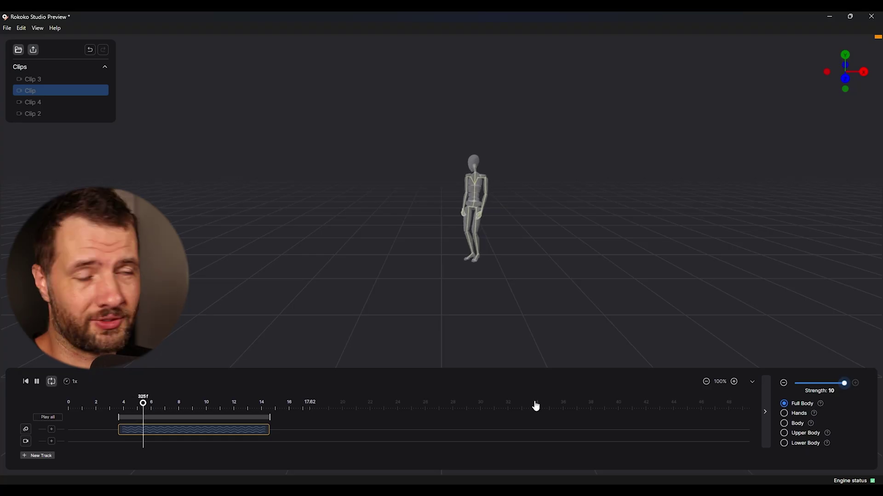
# Step: Drag the full-body smoothing Strength slider down from 10 to 6
pyautogui.moveTo(844, 385); pyautogui.dragTo(824, 387)
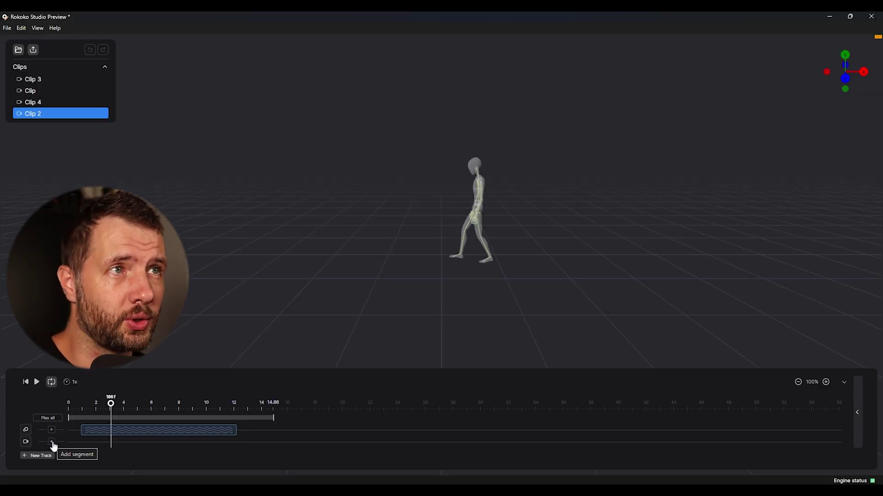
# Step: Add a short loop segment around the 3–4 second mark and reselect the smoothing segment
pyautogui.click(51, 442)
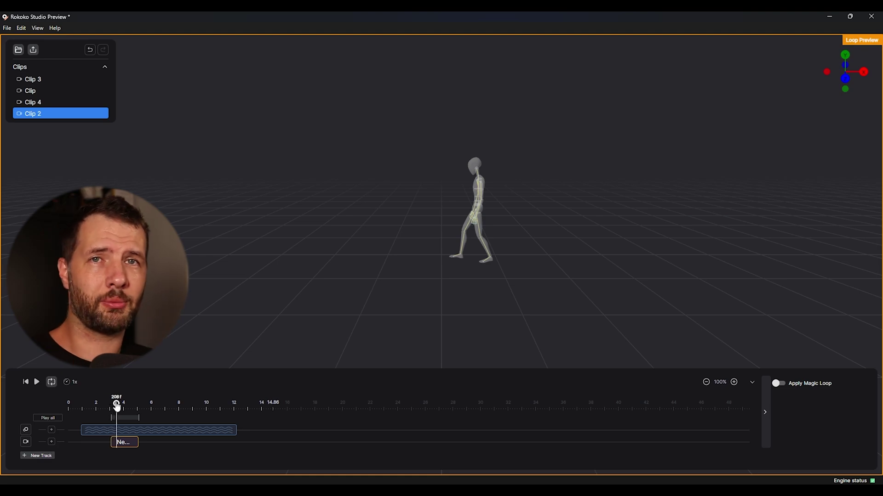
pyautogui.click(148, 411)
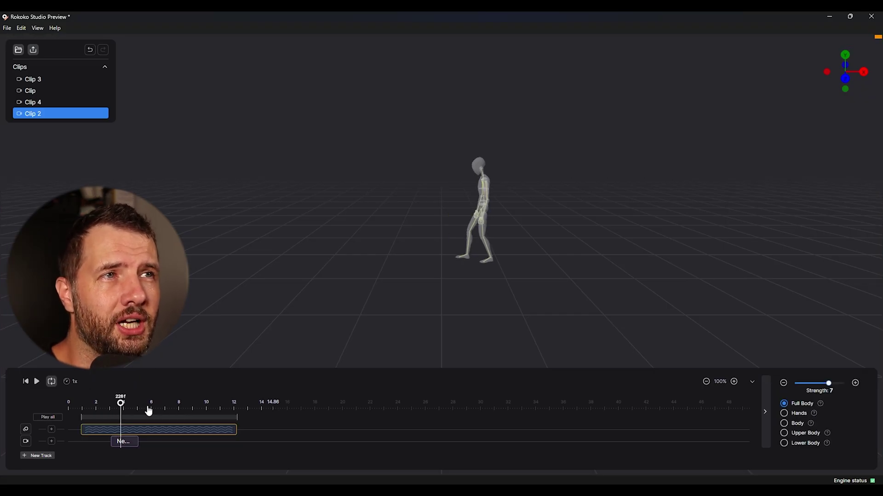
pyautogui.moveTo(148, 410)
pyautogui.mouseDown()
pyautogui.moveTo(158, 410)
pyautogui.moveTo(128, 410)
pyautogui.moveTo(142, 410)
pyautogui.mouseUp()
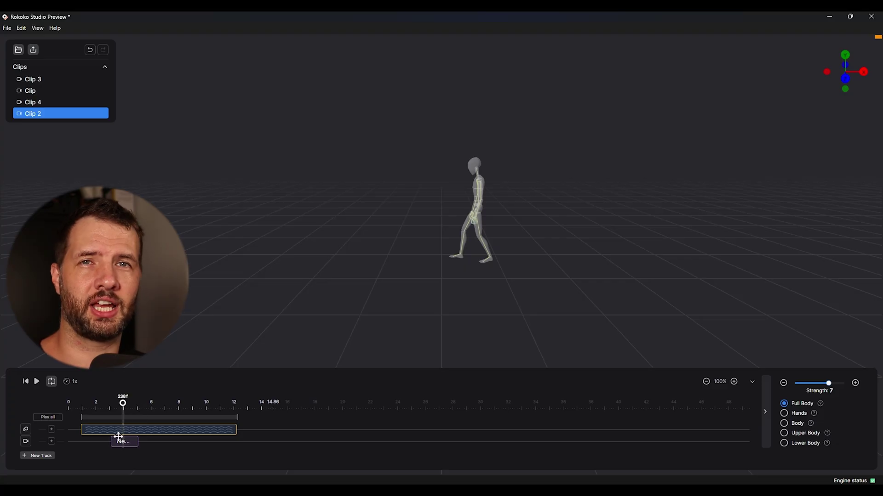
# Step: Shift the short loop segment slightly later and scrub through the walk cycle to check poses
pyautogui.moveTo(121, 442); pyautogui.dragTo(143, 441)
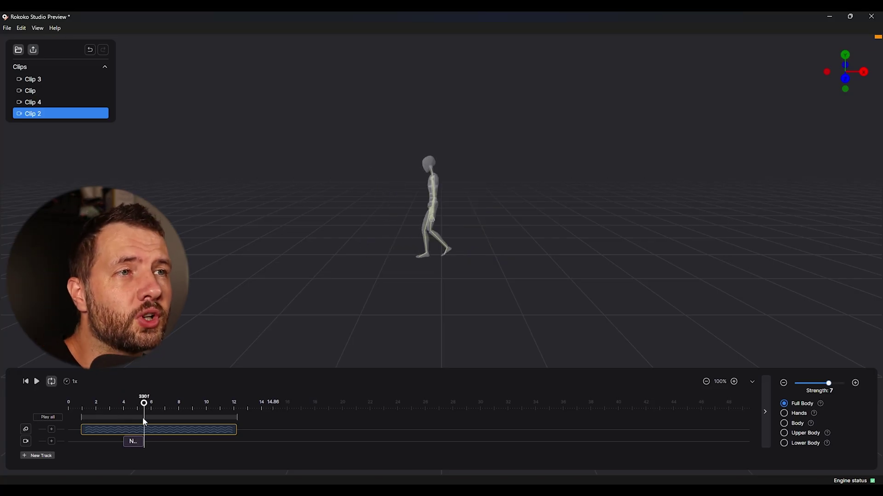
pyautogui.moveTo(146, 407); pyautogui.dragTo(127, 413)
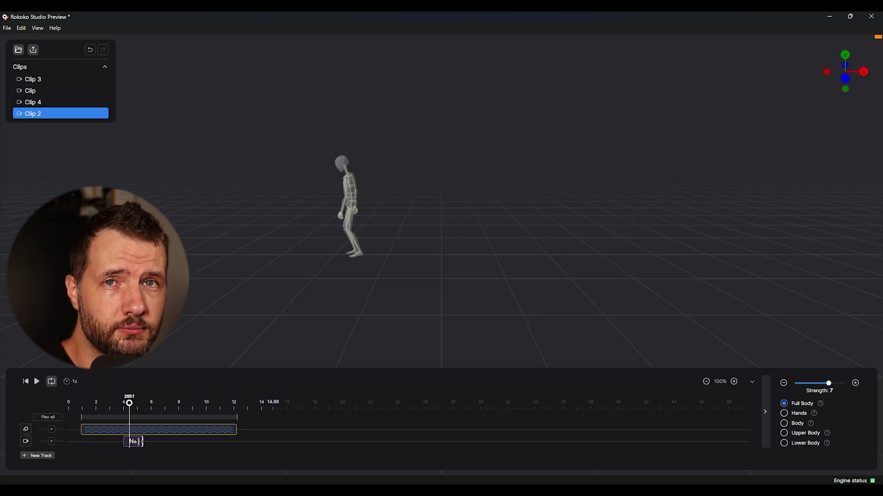
pyautogui.click(138, 429)
pyautogui.click(118, 396)
pyautogui.moveTo(85, 406); pyautogui.dragTo(124, 413)
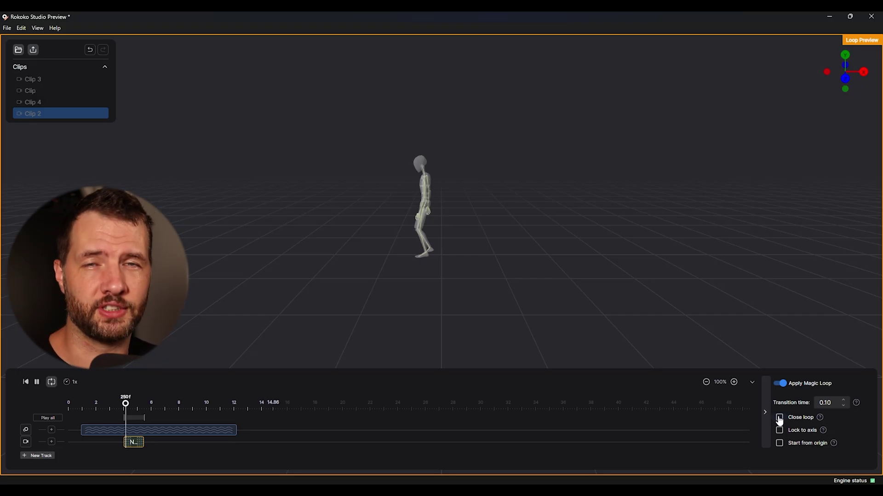
# Step: Enable Close loop, Lock to axis and Start from origin, and raise the transition time one increment
pyautogui.click(780, 418)
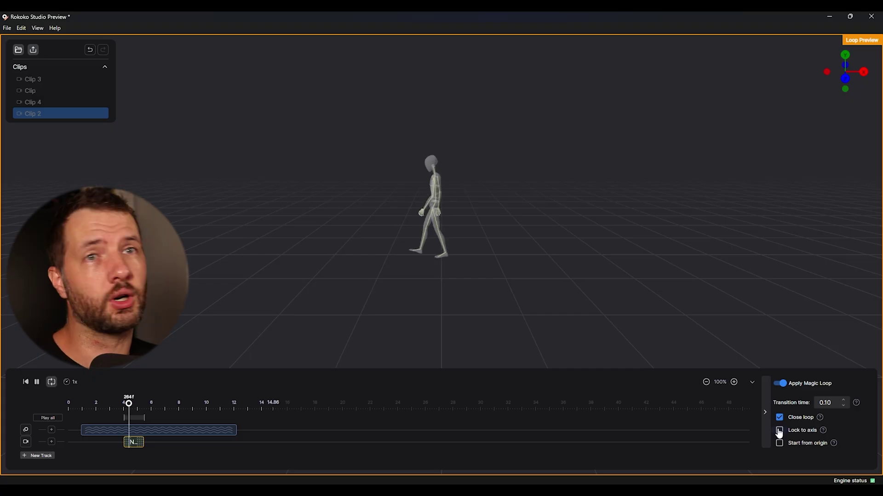
pyautogui.click(779, 431)
pyautogui.click(780, 444)
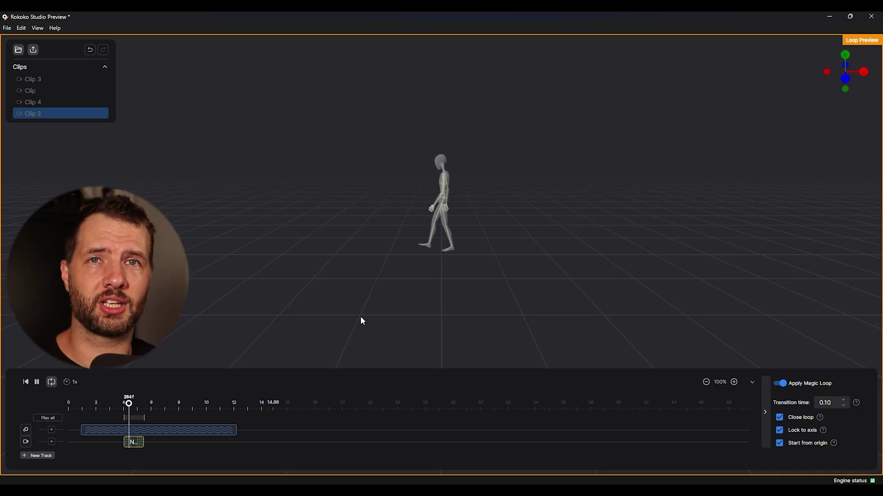
pyautogui.click(844, 403)
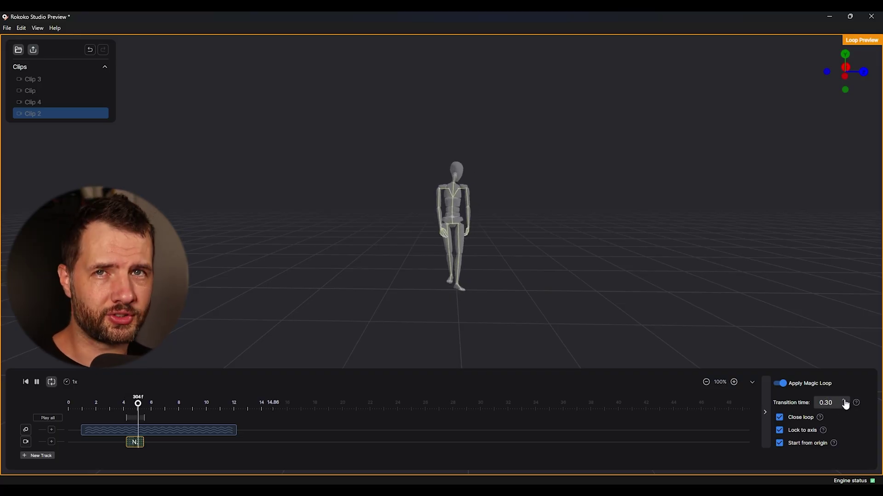
# Step: Raise the Magic Loop transition time through 0.30 to 0.40
pyautogui.click(844, 403)
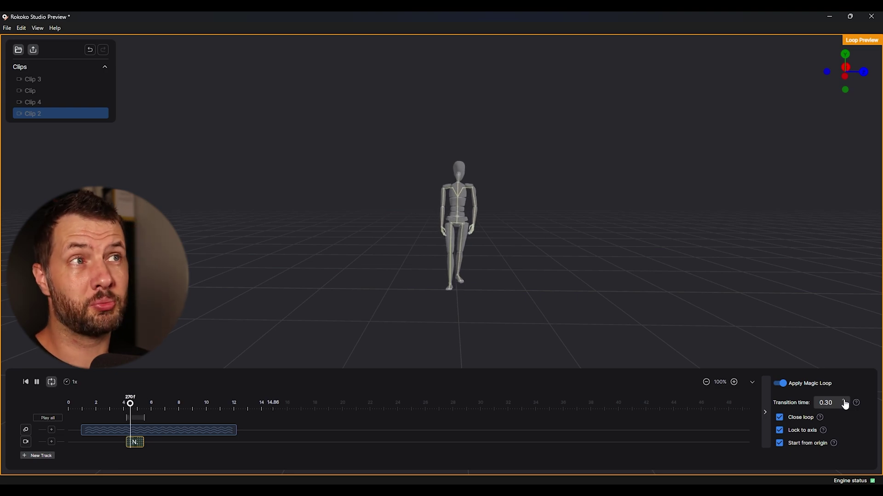
pyautogui.click(844, 403)
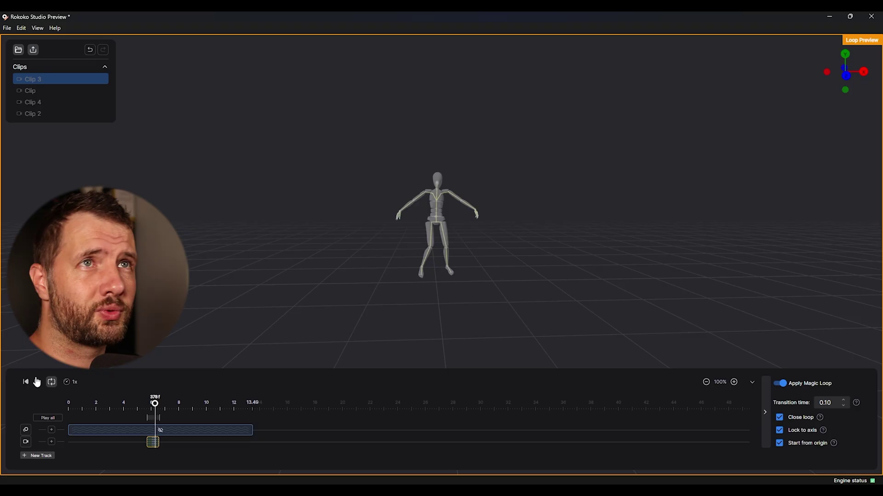
# Step: Play back Clip 3, then enable its smoothing filter at strength 7
pyautogui.click(37, 381)
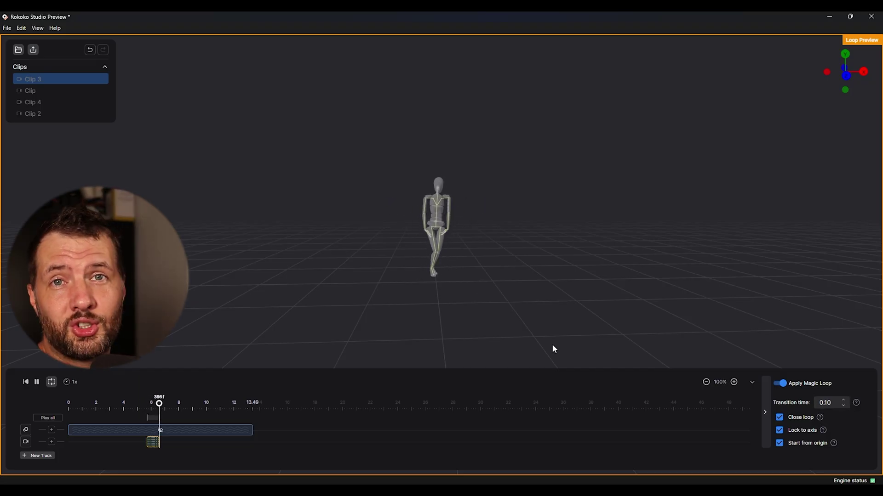
pyautogui.press('space')
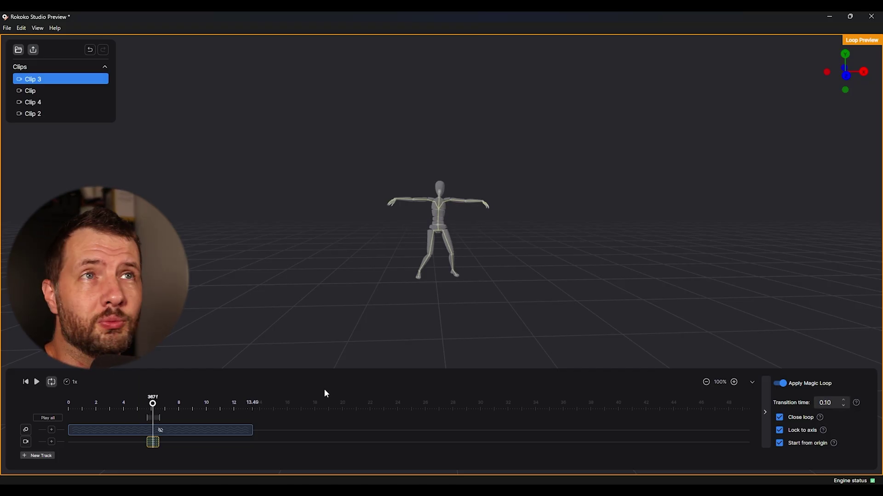
pyautogui.rightClick(183, 430)
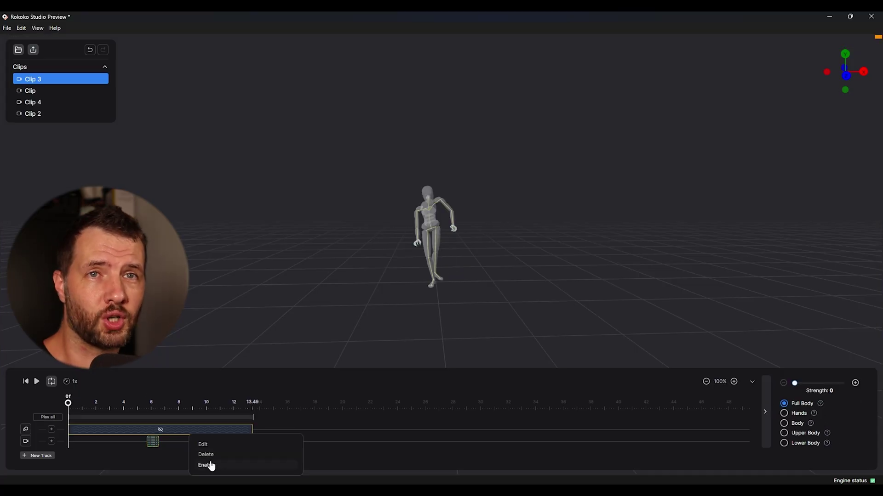
pyautogui.click(207, 466)
# Step: Play the 0.30-transition loop preview from about 6 seconds, then return to the loop segment near 4 seconds
pyautogui.click(150, 410)
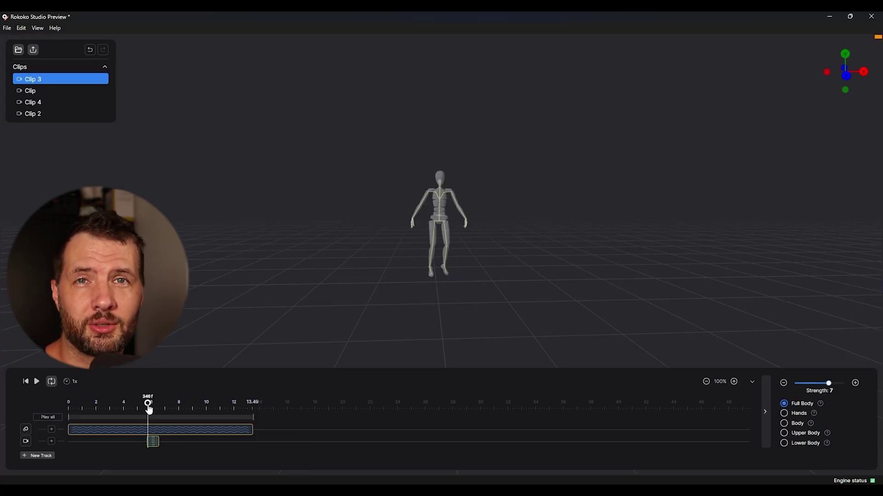
pyautogui.press('space')
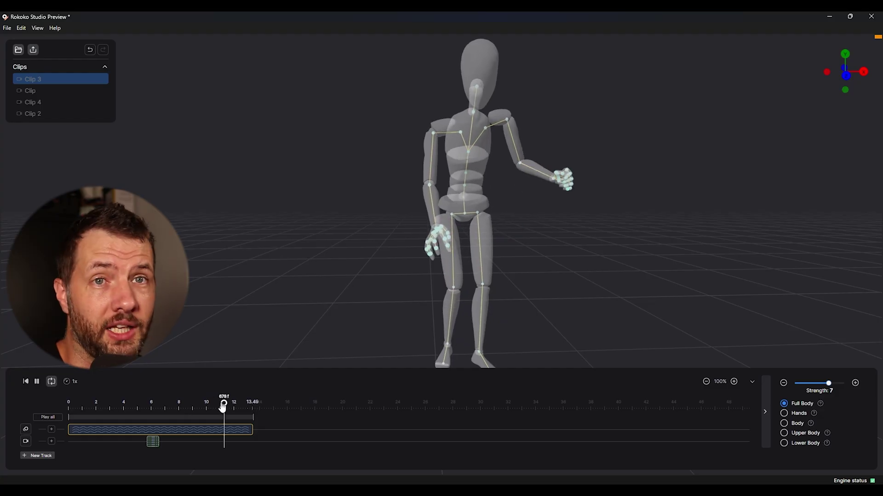
pyautogui.click(120, 411)
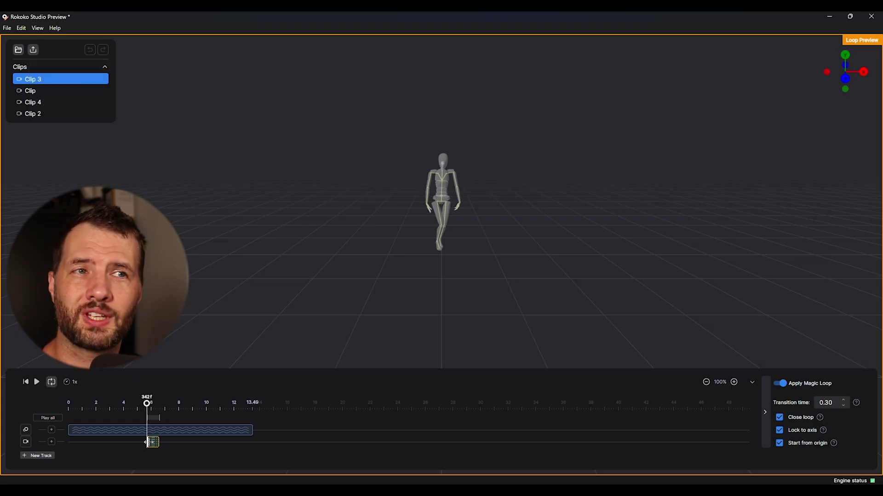
pyautogui.rightClick(152, 444)
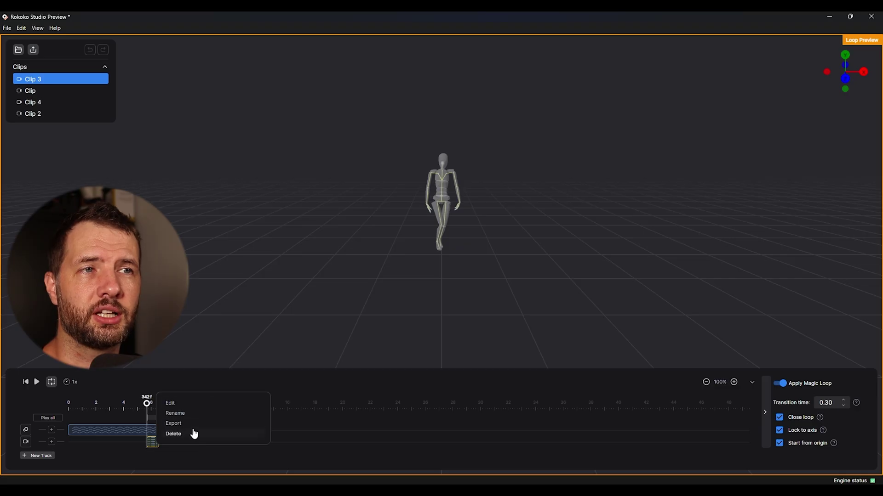
pyautogui.click(179, 424)
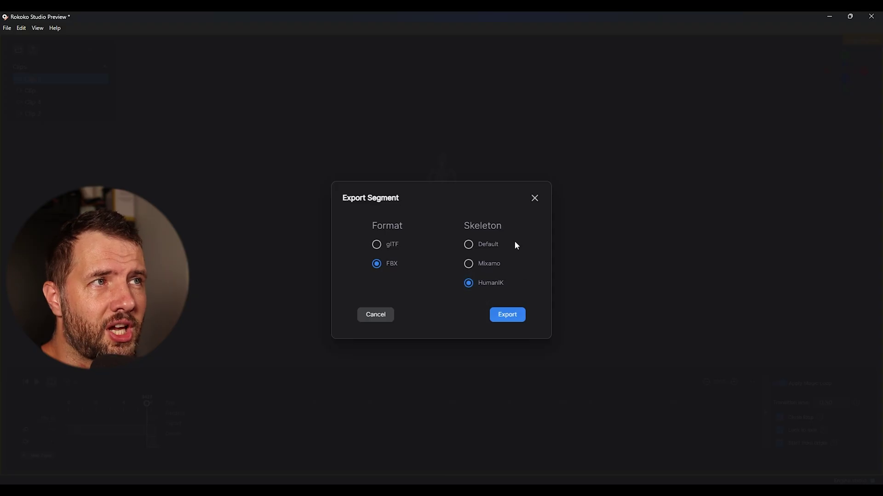
pyautogui.click(534, 200)
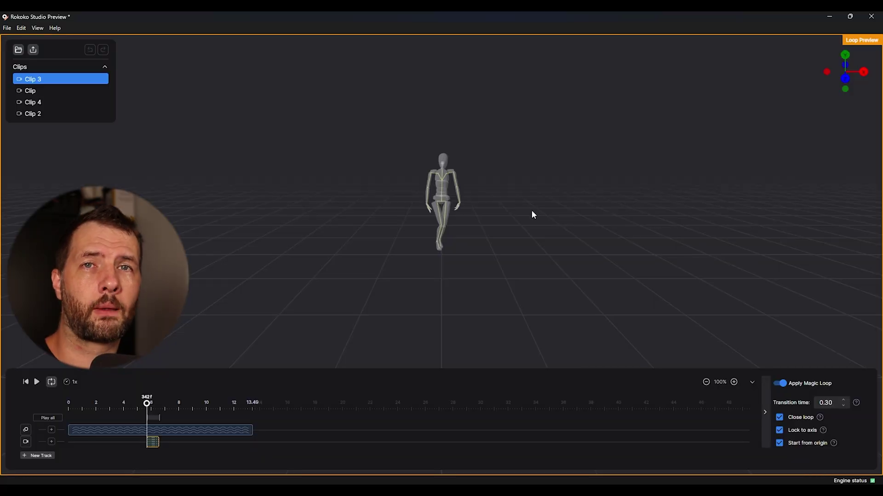